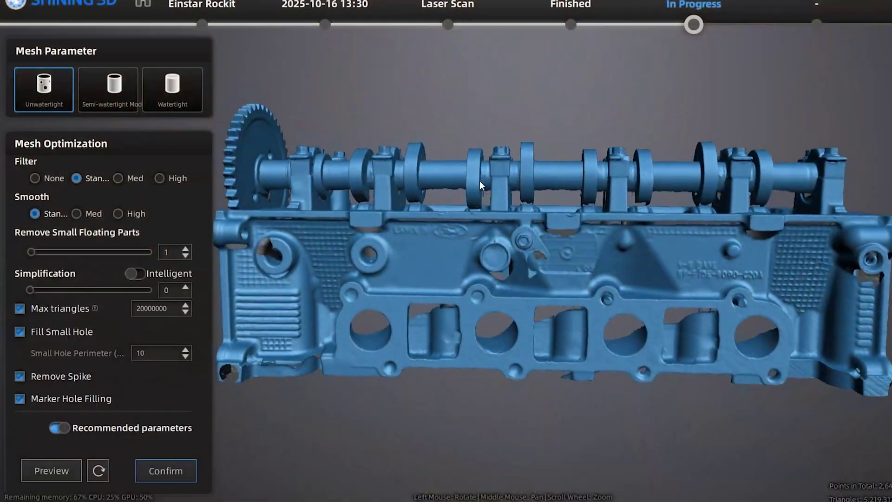
Step: Orbit the blue cylinder-head mesh to inspect it, ending near a top-down view
mouse_move(480, 181)
left_mouse_down()
mouse_move(455, 224)
mouse_move(367, 242)
mouse_move(589, 237)
mouse_move(514, 370)
left_mouse_up()
scroll(515, 371, "up", 1)
scroll(521, 350, "up", 2)
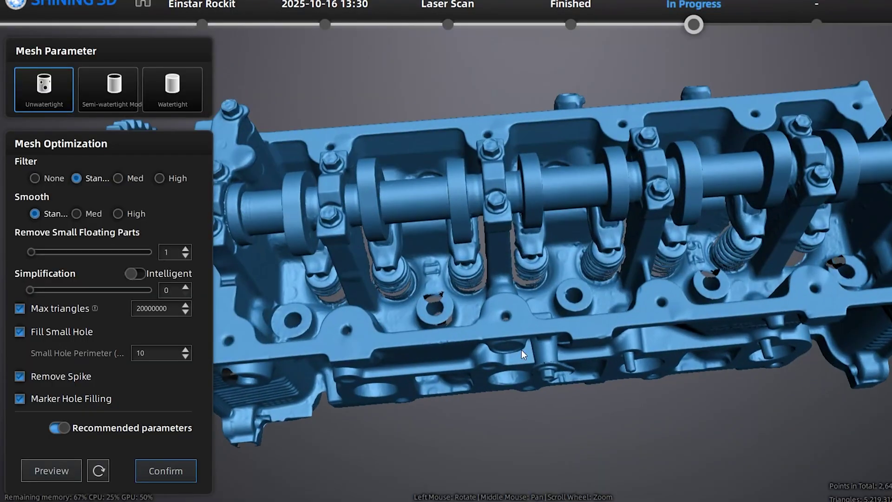
scroll(544, 311, "up", 2)
scroll(531, 323, "up", 2)
mouse_move(530, 324)
left_mouse_down()
mouse_move(492, 332)
mouse_move(479, 352)
mouse_move(581, 352)
mouse_move(467, 220)
mouse_move(533, 191)
mouse_move(493, 298)
mouse_move(582, 258)
mouse_move(425, 243)
mouse_move(778, 332)
mouse_move(713, 321)
mouse_move(624, 326)
mouse_move(690, 290)
mouse_move(403, 258)
mouse_move(428, 193)
mouse_move(367, 207)
mouse_move(649, 302)
mouse_move(659, 290)
mouse_move(534, 301)
mouse_move(672, 287)
mouse_move(541, 307)
mouse_move(818, 252)
mouse_move(764, 266)
mouse_move(770, 246)
mouse_move(473, 268)
left_mouse_up()
scroll(473, 268, "up", 2)
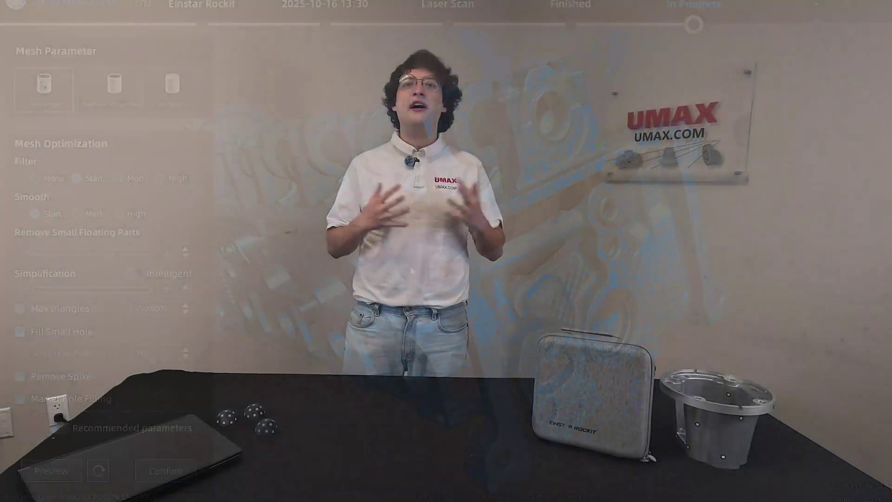